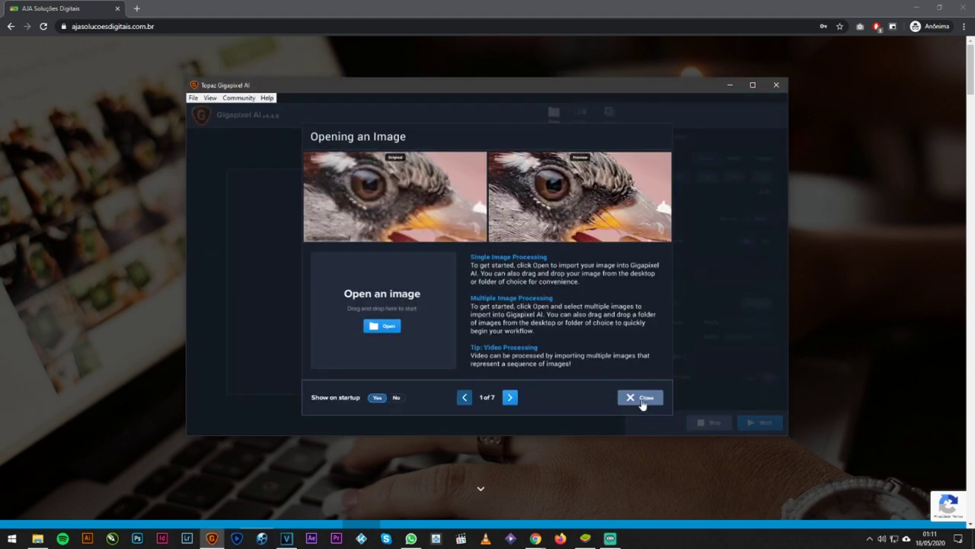
Dismiss the 'Opening an Image' startup guide and bring up the image file dialog.
{"action": "left_click", "coordinate": [645, 402]}
{"action": "left_click", "coordinate": [412, 298]}
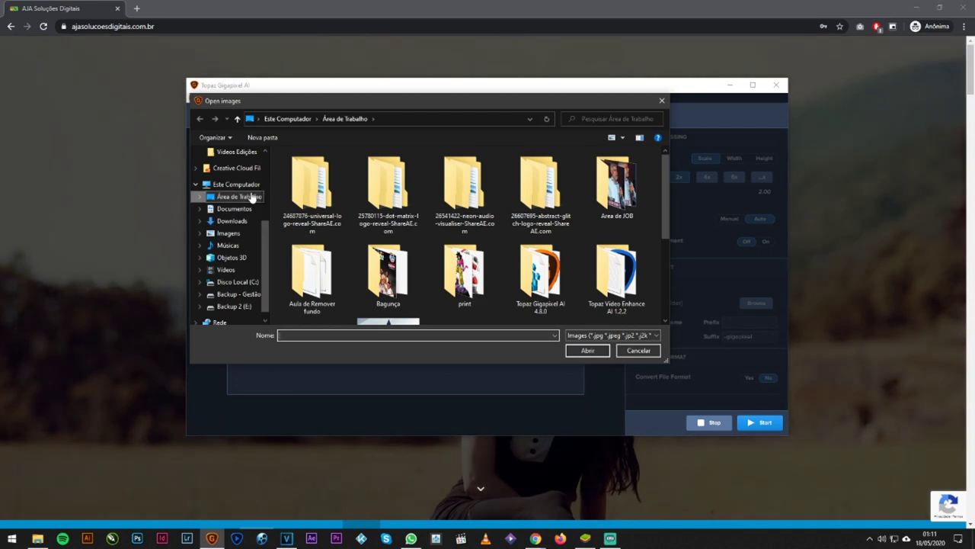
In the Aula de Remover fundo folder, select the red-haired and golden-haired Goku images.
{"action": "scroll", "coordinate": [526, 282], "scroll_direction": "down", "scroll_amount": 1}
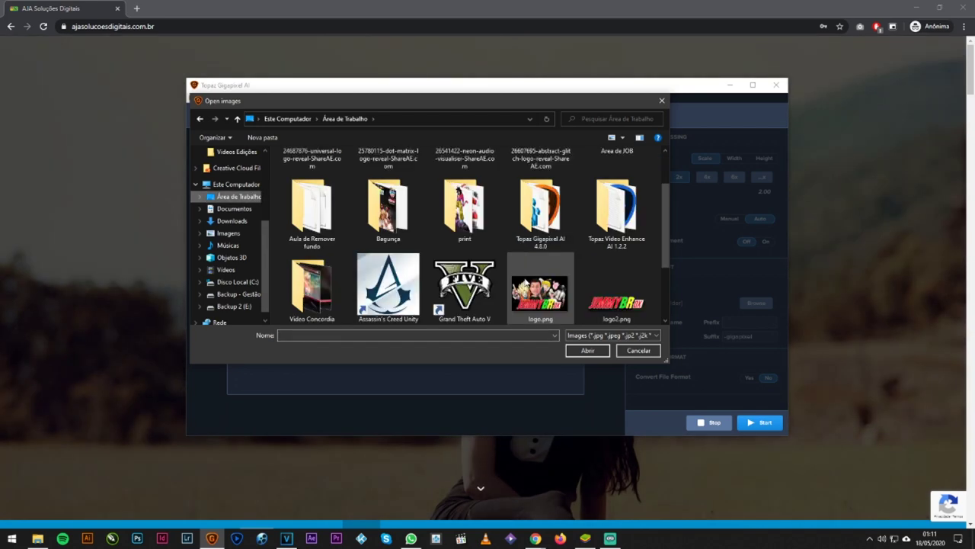
{"action": "double_click", "coordinate": [311, 213]}
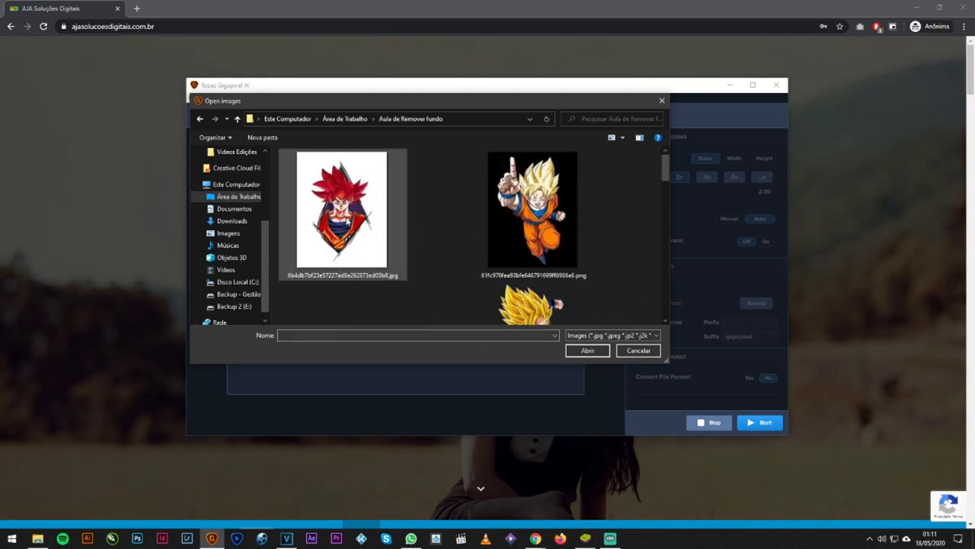
{"action": "left_click", "coordinate": [347, 217]}
{"action": "scroll", "coordinate": [499, 234], "scroll_direction": "down", "scroll_amount": 1}
{"action": "scroll", "coordinate": [499, 234], "scroll_direction": "down", "scroll_amount": 2}
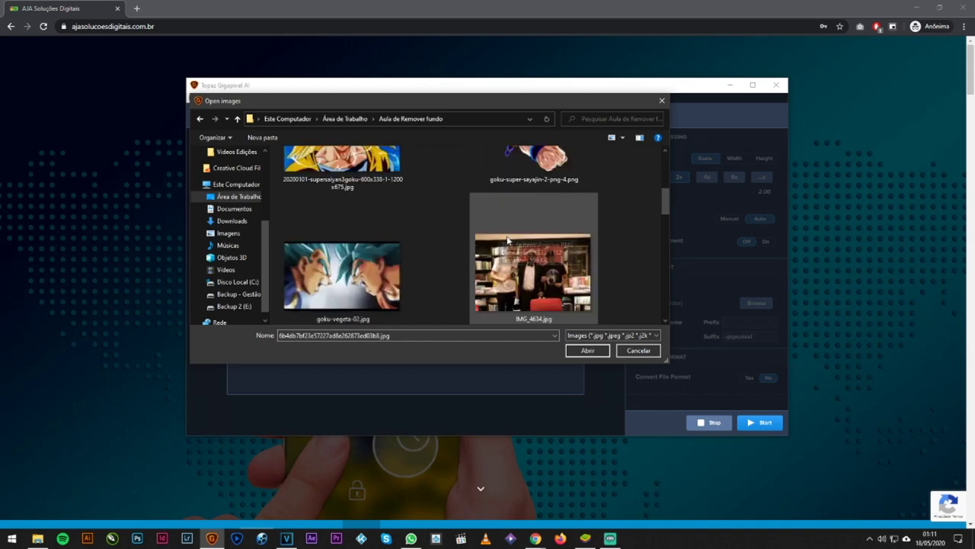
{"action": "scroll", "coordinate": [491, 240], "scroll_direction": "up", "scroll_amount": 1}
{"action": "left_click", "coordinate": [351, 221], "text": "ctrl"}
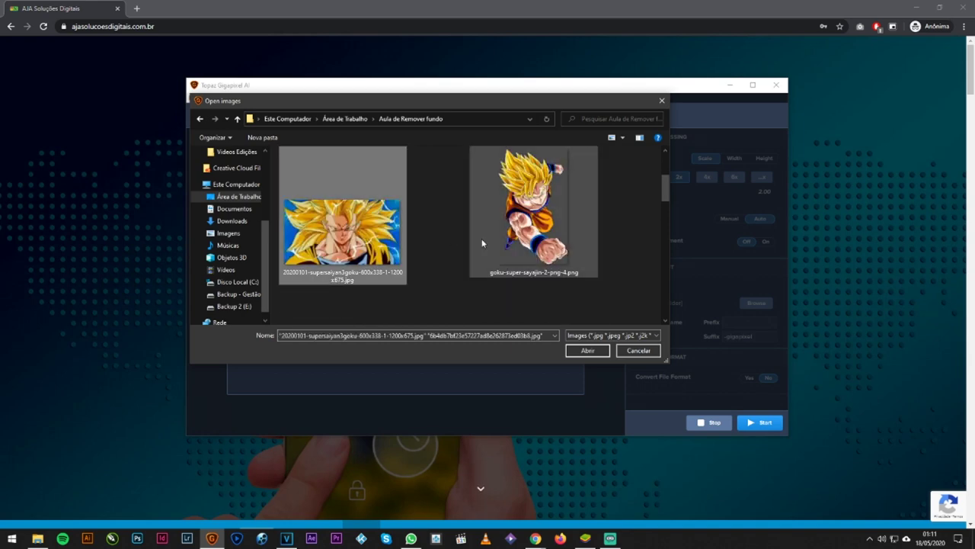
Add goku-vegeta-02.jpg and quan1.jpg to the selection and load all four into the queue.
{"action": "scroll", "coordinate": [480, 242], "scroll_direction": "down", "scroll_amount": 1}
{"action": "scroll", "coordinate": [419, 285], "scroll_direction": "down", "scroll_amount": 3}
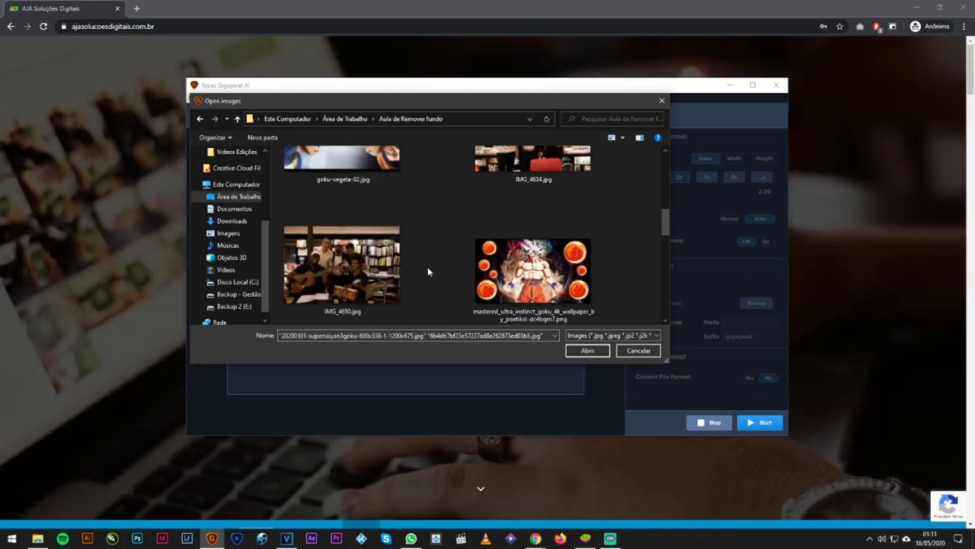
{"action": "scroll", "coordinate": [427, 267], "scroll_direction": "up", "scroll_amount": 2}
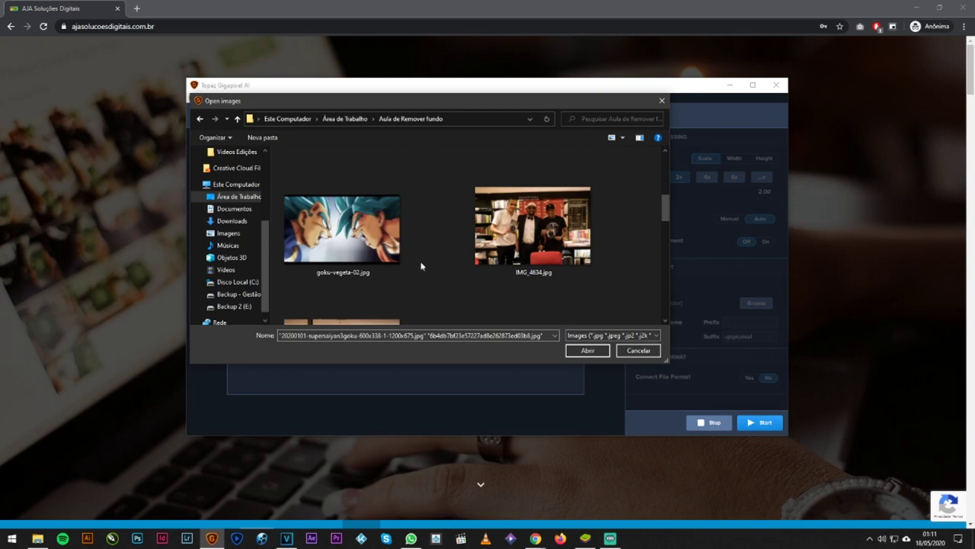
{"action": "left_click", "coordinate": [379, 232], "text": "ctrl"}
{"action": "scroll", "coordinate": [434, 246], "scroll_direction": "down", "scroll_amount": 1}
{"action": "scroll", "coordinate": [434, 241], "scroll_direction": "down", "scroll_amount": 1}
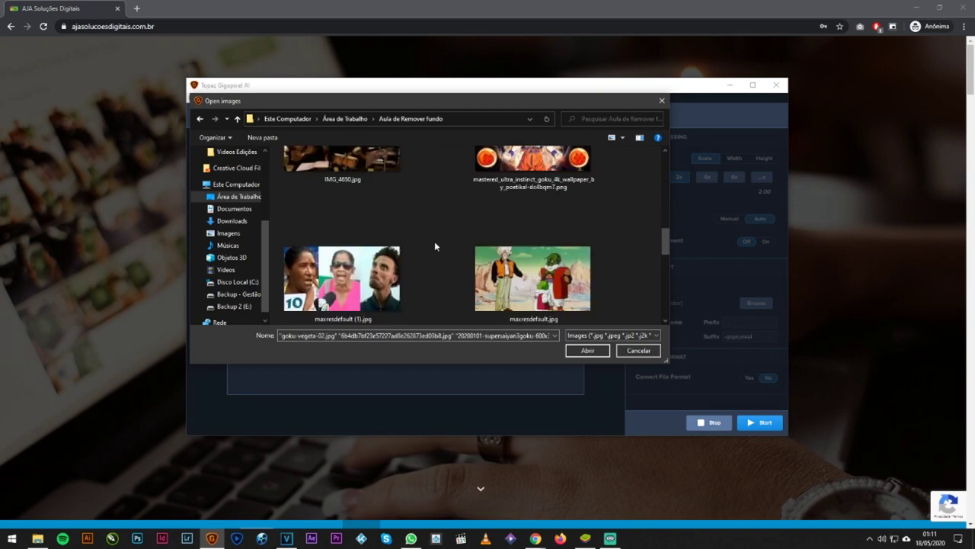
{"action": "scroll", "coordinate": [488, 244], "scroll_direction": "down", "scroll_amount": 1}
{"action": "left_click", "coordinate": [375, 275], "text": "ctrl"}
{"action": "left_click", "coordinate": [585, 352]}
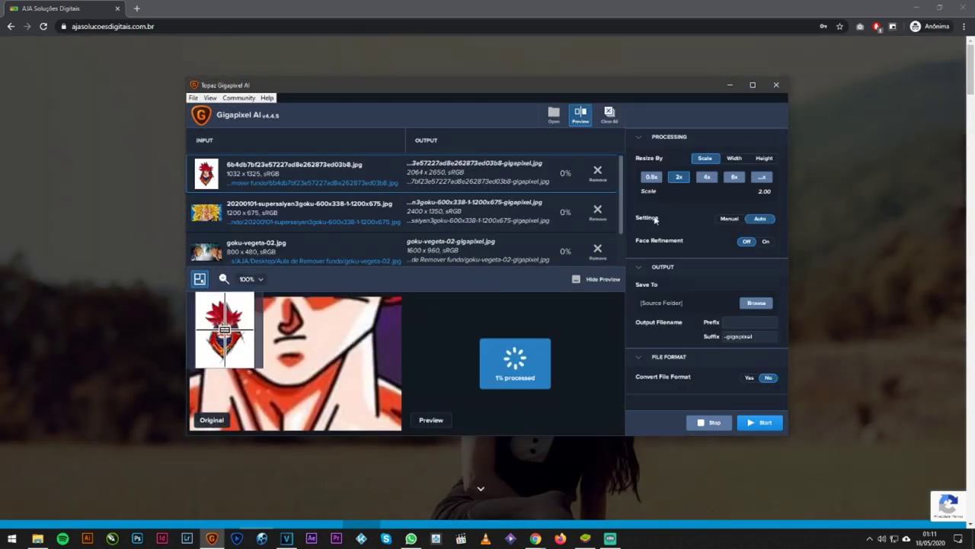
Maximize the Gigapixel window and set every queued image to 4x scale.
{"action": "double_click", "coordinate": [503, 92]}
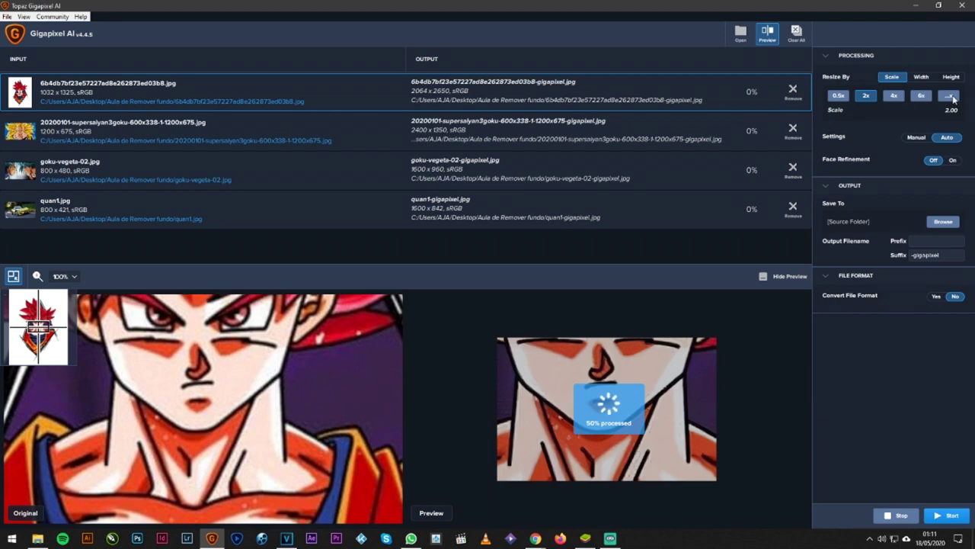
{"action": "left_click", "coordinate": [895, 96]}
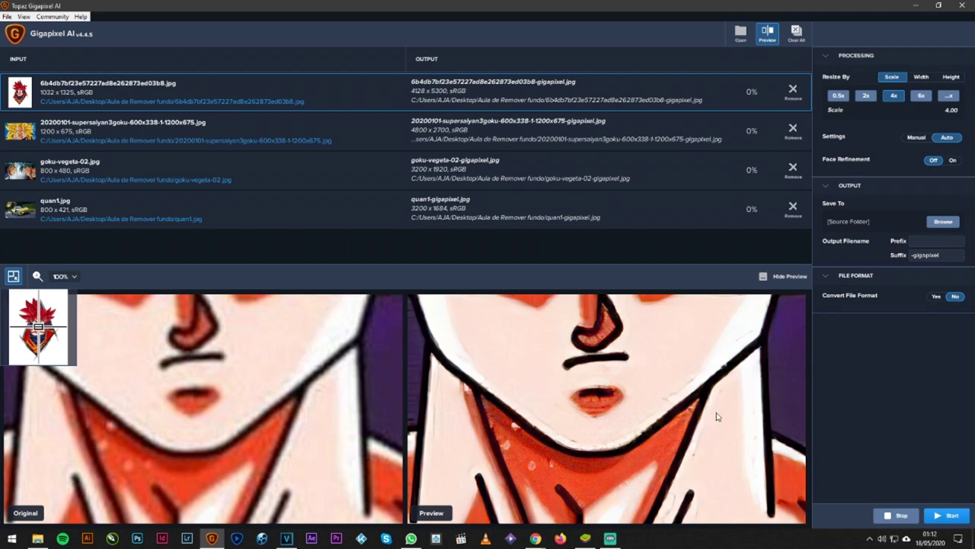
Process the four-image batch into 4x -gigapixel copies, then restore the window size.
{"action": "left_click", "coordinate": [946, 516]}
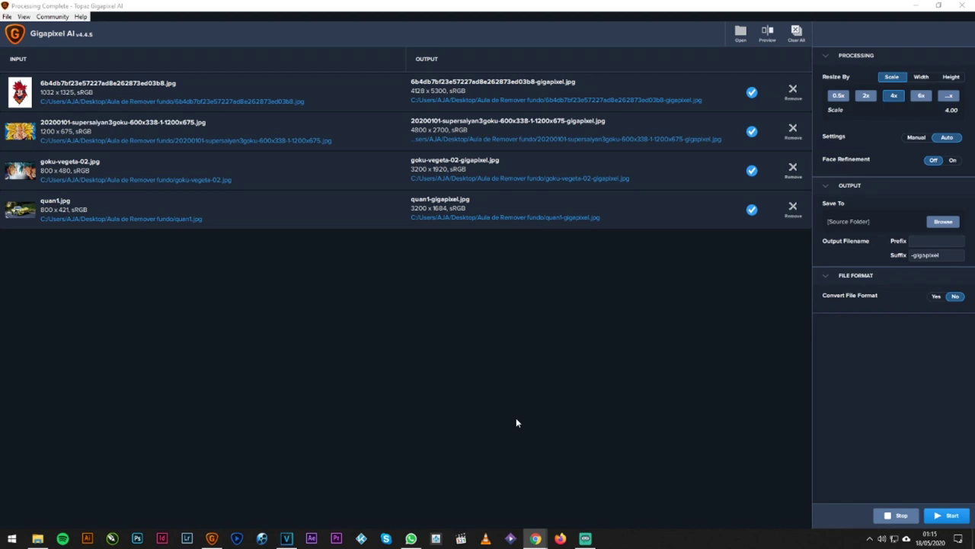
{"action": "left_click", "coordinate": [938, 6]}
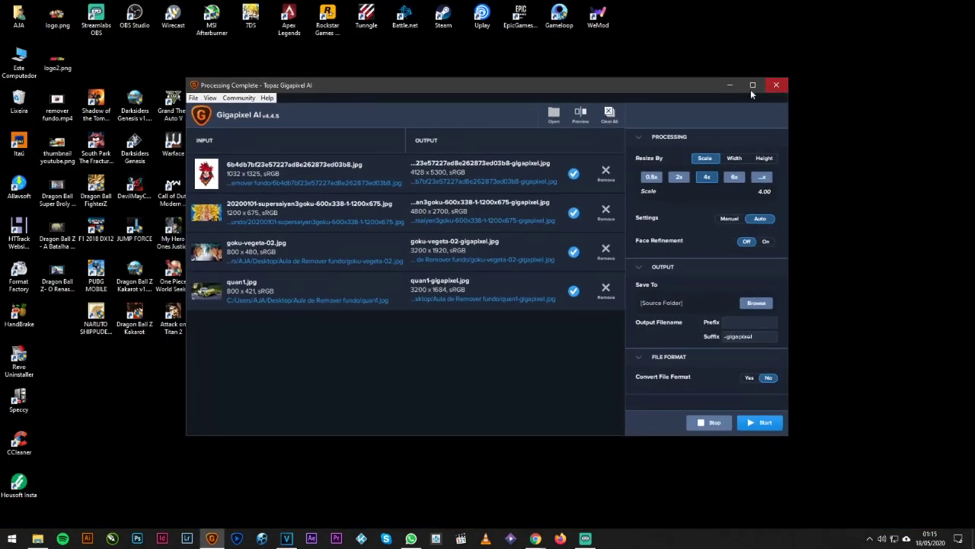
Close Gigapixel and open the Aula de Remover fundo folder full screen.
{"action": "left_click", "coordinate": [777, 86]}
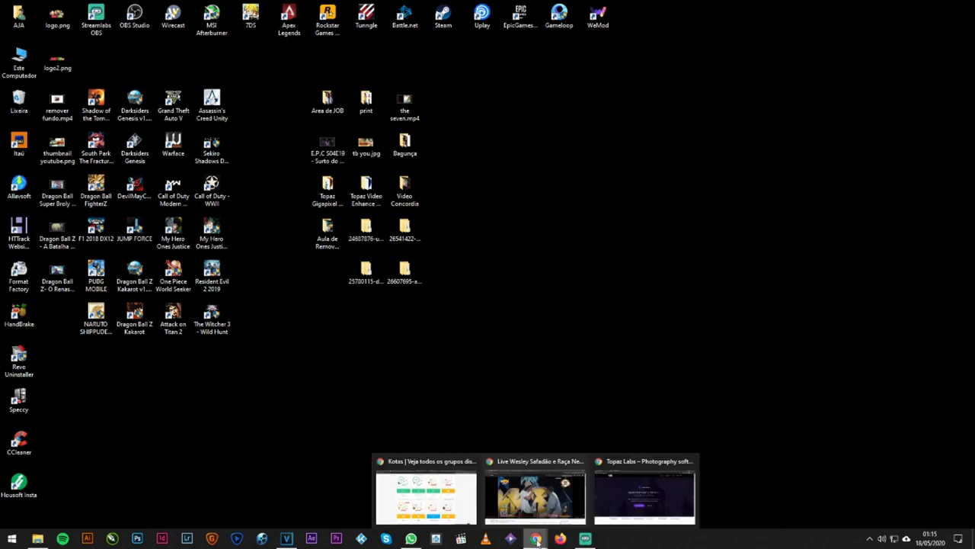
{"action": "double_click", "coordinate": [328, 236]}
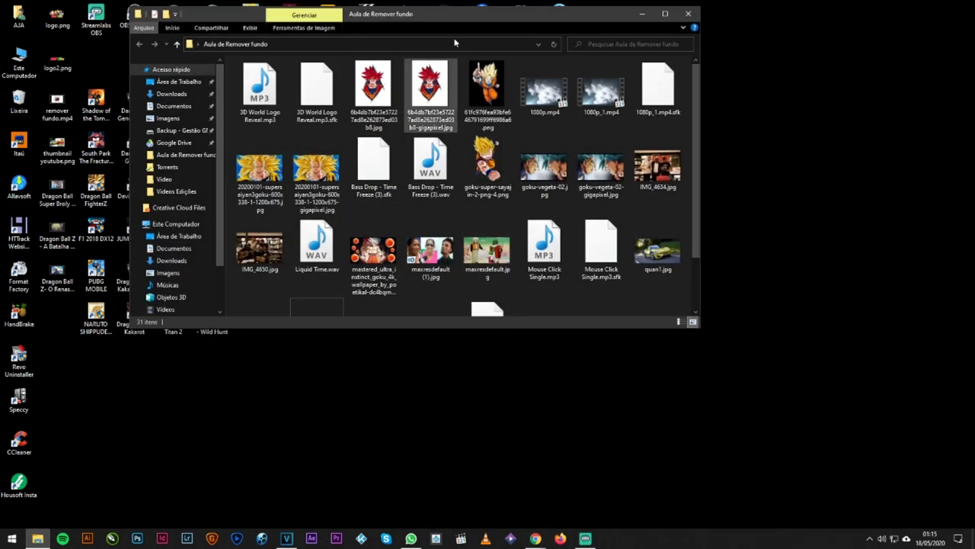
{"action": "double_click", "coordinate": [457, 17]}
Enlarge the thumbnails and open the original red-haired Goku image 6b4db...d03b8.jpg.
{"action": "left_click", "coordinate": [243, 86]}
{"action": "scroll", "coordinate": [312, 169], "scroll_direction": "up", "scroll_amount": 2}
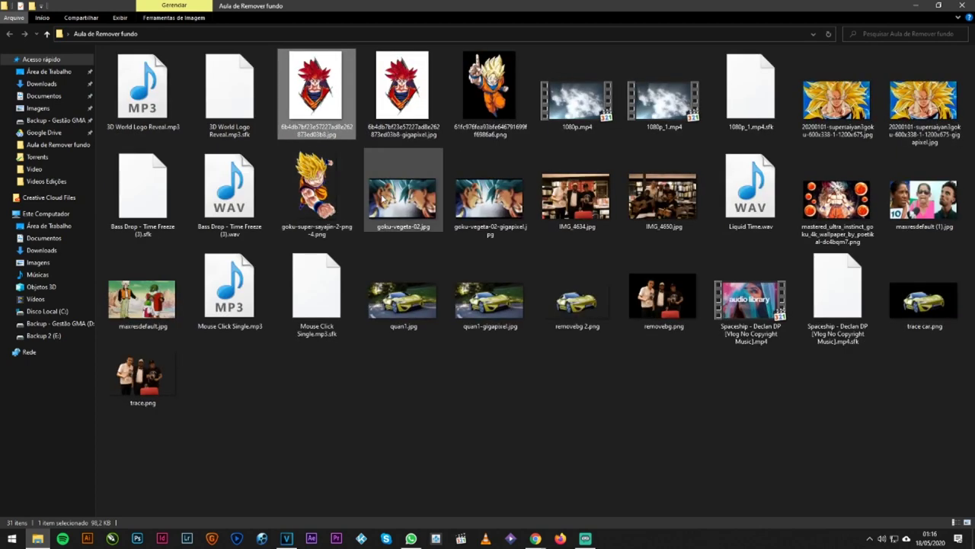
{"action": "scroll", "coordinate": [383, 199], "scroll_direction": "up", "scroll_amount": 1}
{"action": "scroll", "coordinate": [381, 205], "scroll_direction": "up", "scroll_amount": 1}
{"action": "left_click", "coordinate": [432, 93]}
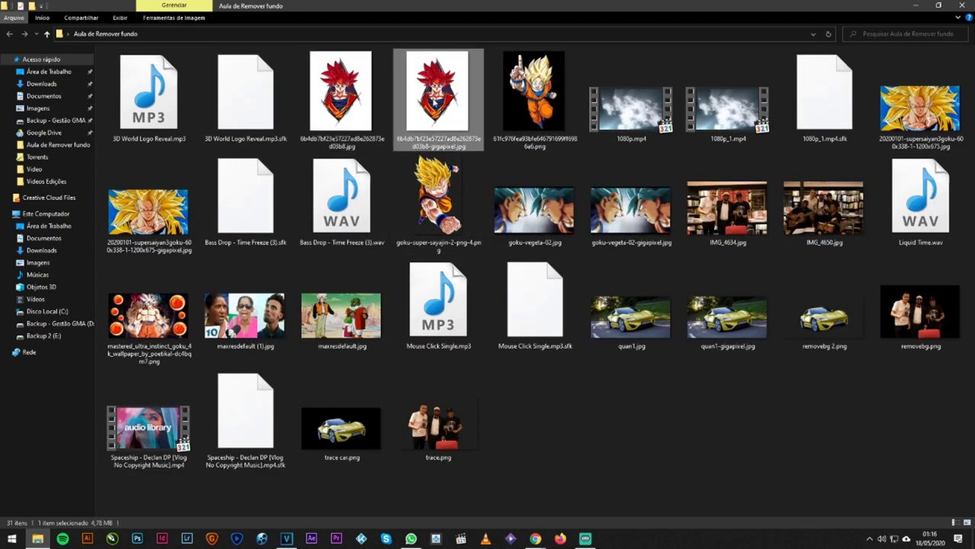
{"action": "double_click", "coordinate": [360, 87]}
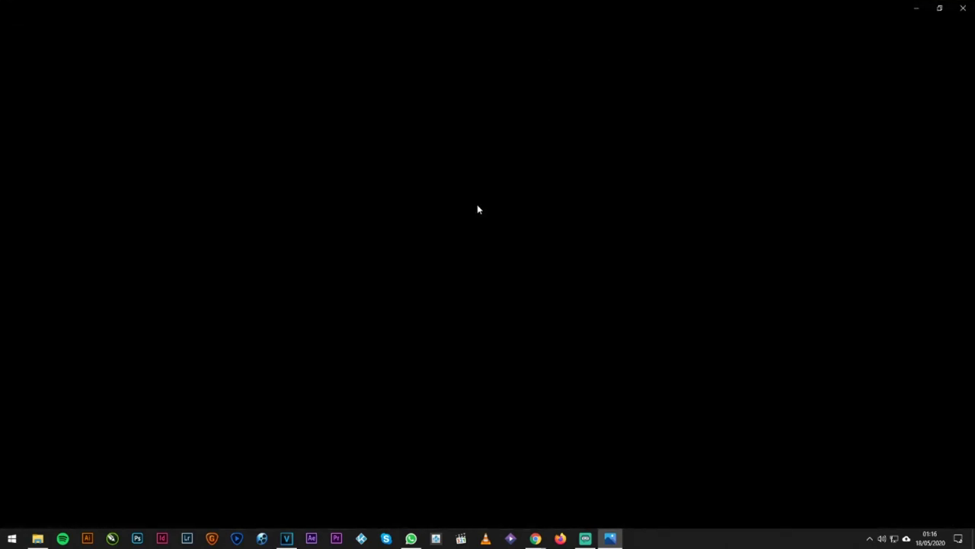
Zoom into the original red-haired Goku image, then switch to its gigapixel version.
{"action": "scroll", "coordinate": [493, 294], "scroll_direction": "up", "scroll_amount": 2}
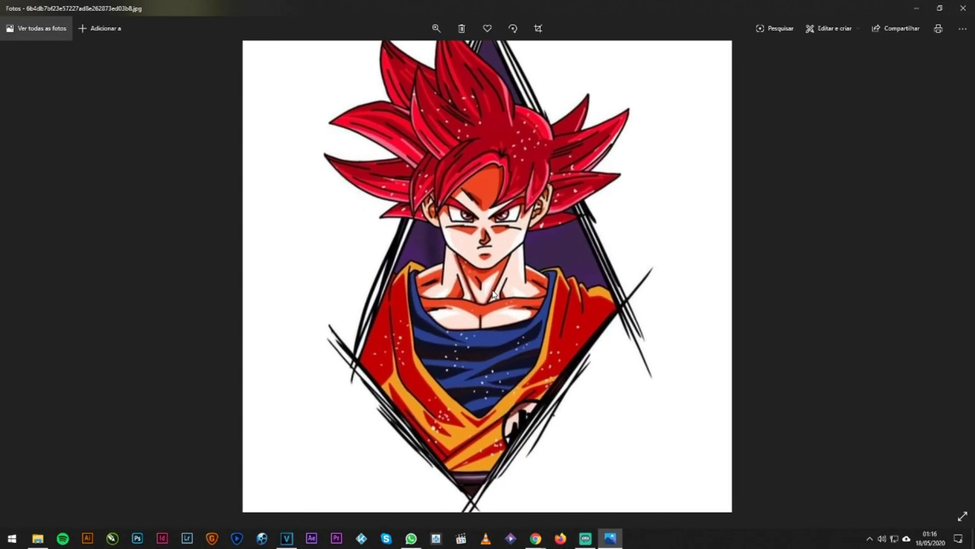
{"action": "scroll", "coordinate": [492, 294], "scroll_direction": "up", "scroll_amount": 1}
{"action": "scroll", "coordinate": [479, 291], "scroll_direction": "up", "scroll_amount": 1}
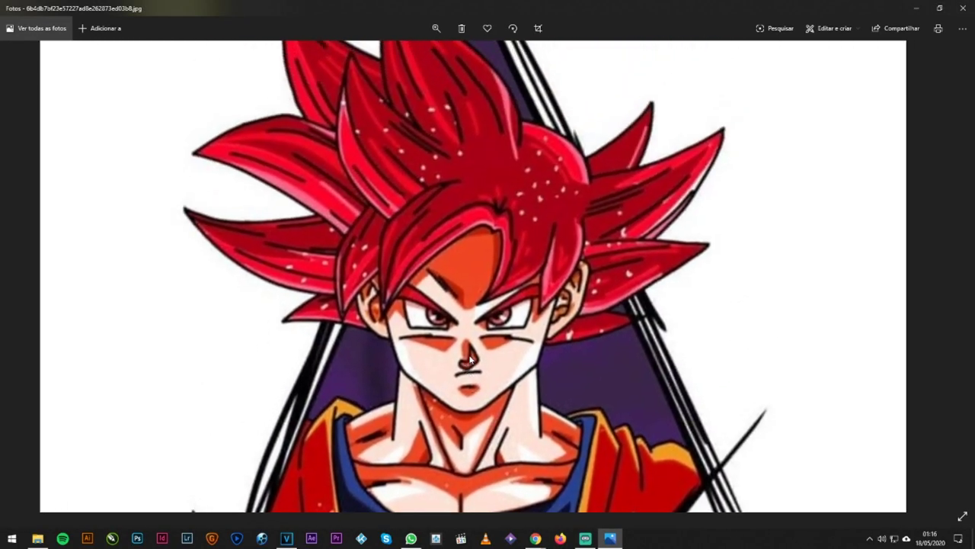
{"action": "scroll", "coordinate": [463, 288], "scroll_direction": "up", "scroll_amount": 1}
{"action": "scroll", "coordinate": [461, 288], "scroll_direction": "down", "scroll_amount": 2}
{"action": "scroll", "coordinate": [496, 274], "scroll_direction": "down", "scroll_amount": 2}
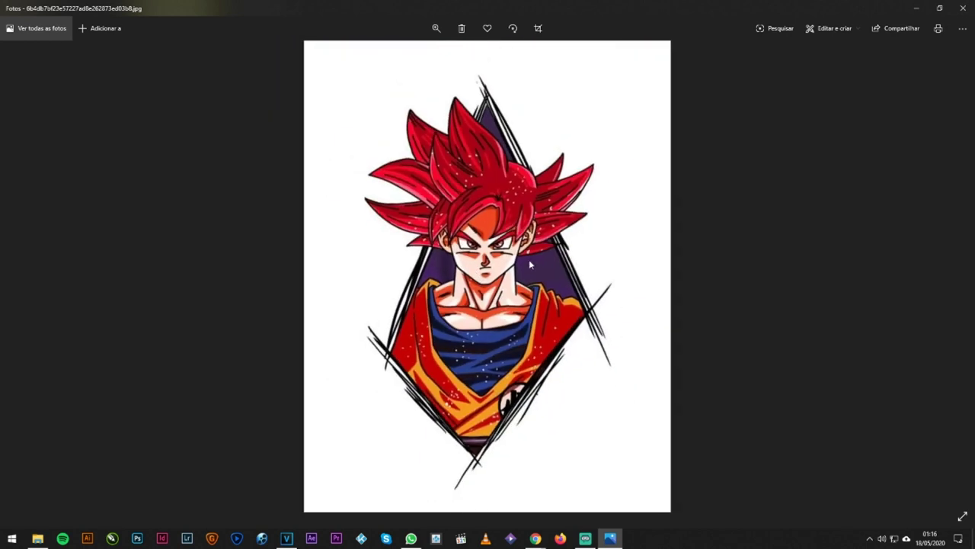
{"action": "key", "text": "Right"}
Zoom in on the gigapixel Goku's chest, toggle against the original, and close Photos.
{"action": "scroll", "coordinate": [497, 257], "scroll_direction": "up", "scroll_amount": 1}
{"action": "scroll", "coordinate": [497, 258], "scroll_direction": "up", "scroll_amount": 1}
{"action": "scroll", "coordinate": [488, 320], "scroll_direction": "up", "scroll_amount": 1}
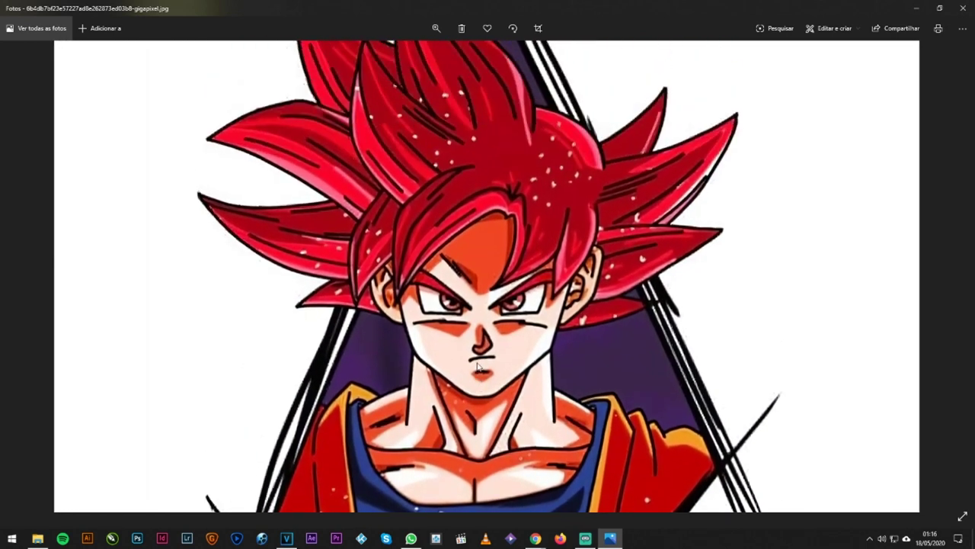
{"action": "scroll", "coordinate": [480, 368], "scroll_direction": "up", "scroll_amount": 1}
{"action": "left_click_drag", "start_coordinate": [480, 363], "coordinate": [487, 254]}
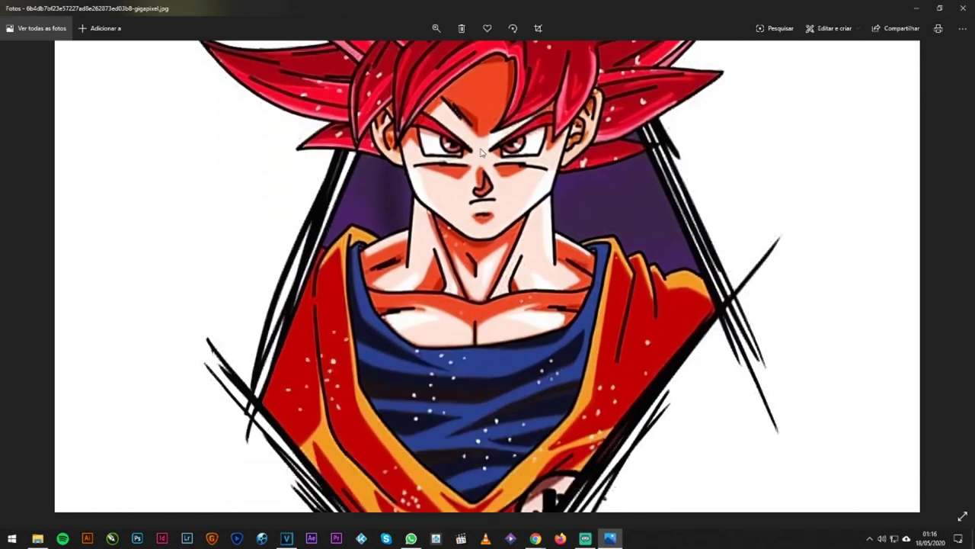
{"action": "scroll", "coordinate": [488, 254], "scroll_direction": "down", "scroll_amount": 2}
{"action": "scroll", "coordinate": [489, 264], "scroll_direction": "down", "scroll_amount": 1}
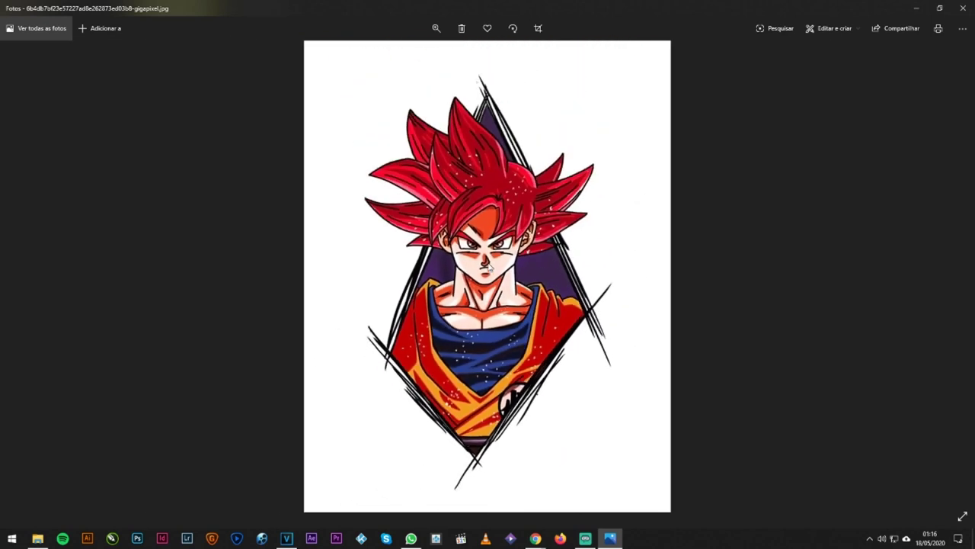
{"action": "key", "text": "Right"}
{"action": "key", "text": "Left"}
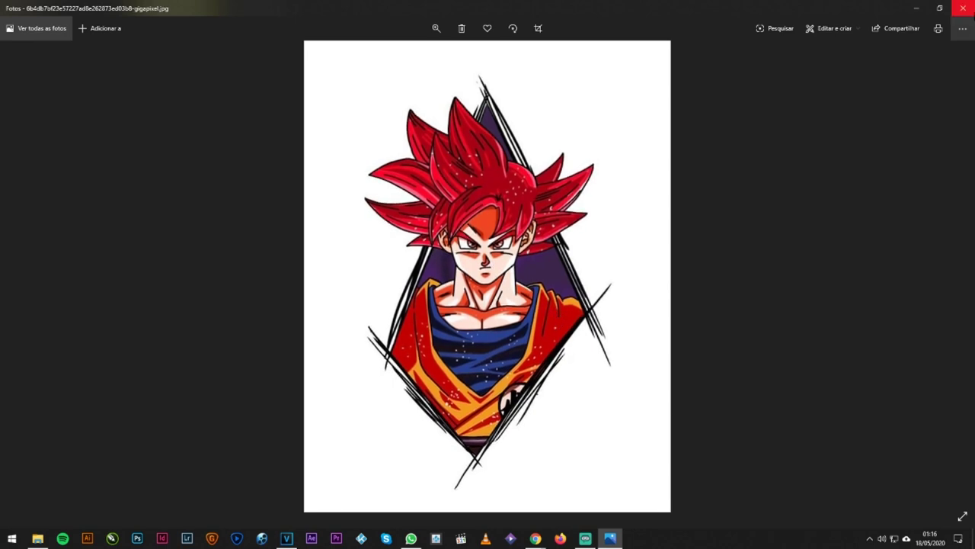
{"action": "left_click", "coordinate": [962, 7]}
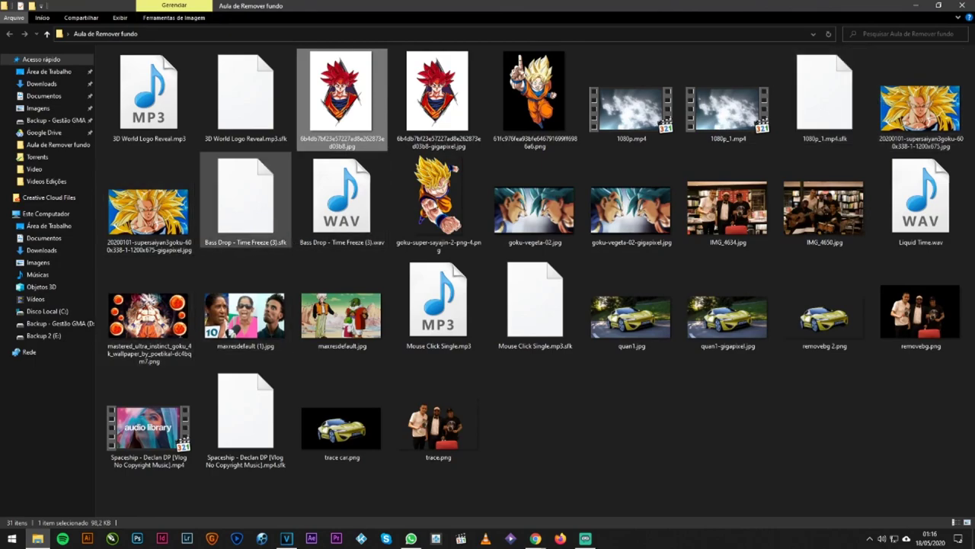
View the original 1200x675 golden-haired Goku, then its gigapixel version, and close Photos.
{"action": "double_click", "coordinate": [921, 107]}
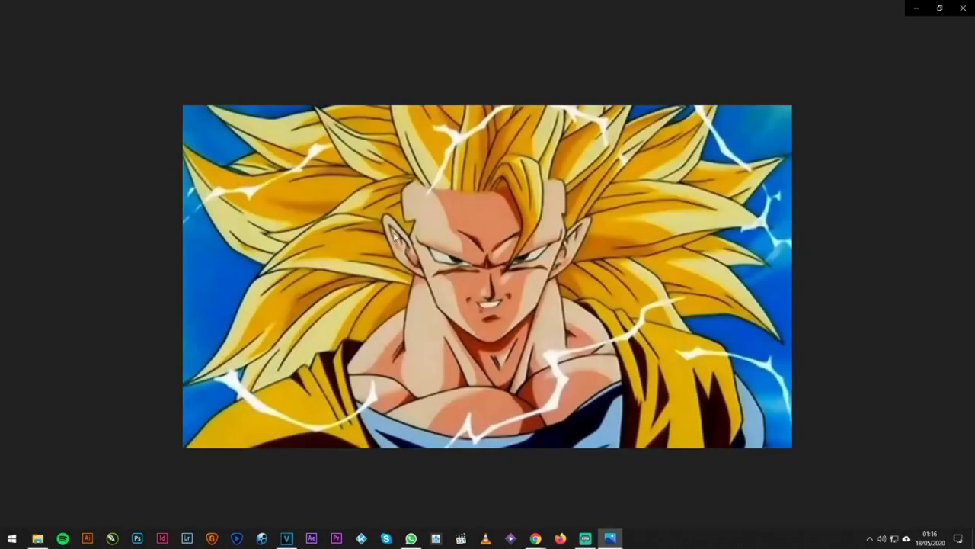
{"action": "key", "text": "Right"}
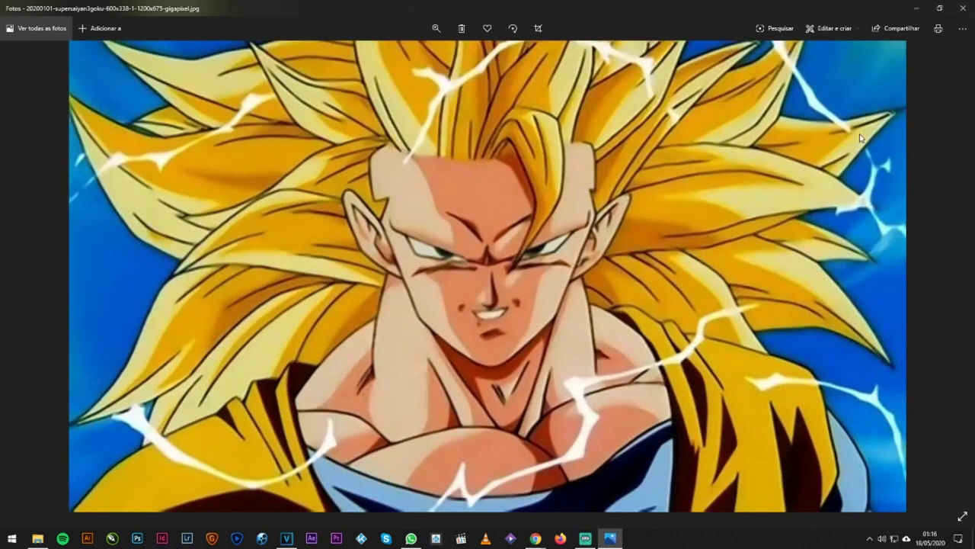
{"action": "left_click", "coordinate": [966, 7]}
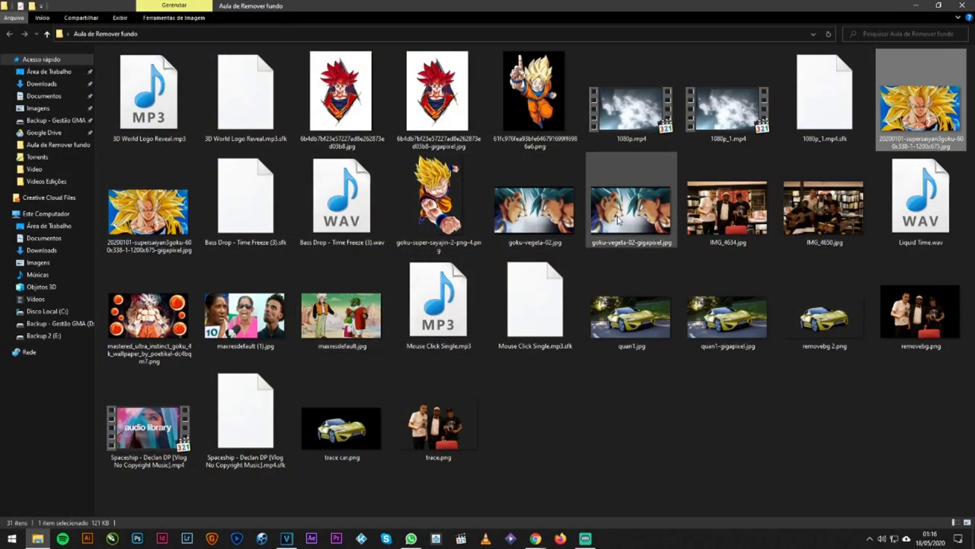
{"action": "double_click", "coordinate": [534, 210]}
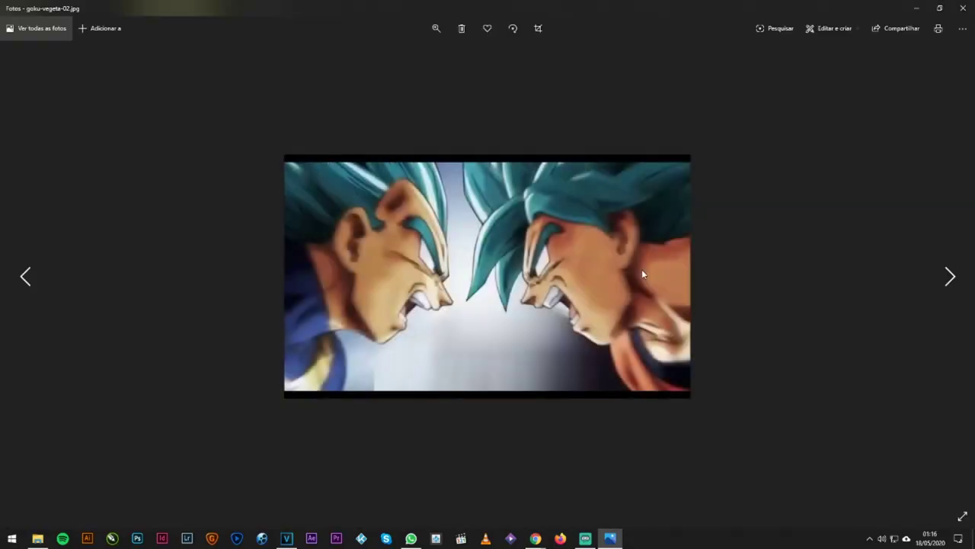
{"action": "key", "text": "Right"}
{"action": "key", "text": "Left"}
{"action": "key", "text": "Right"}
{"action": "key", "text": "Left"}
{"action": "key", "text": "Right"}
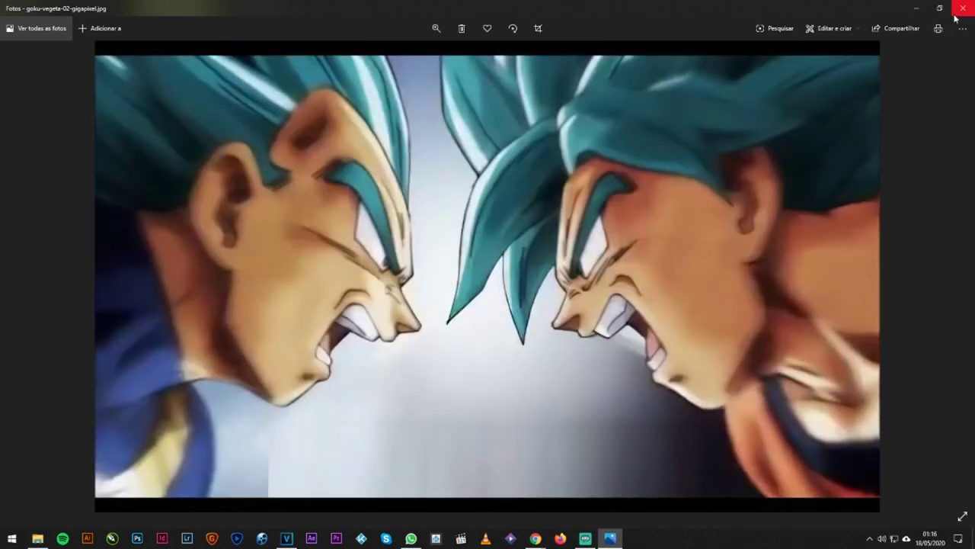
{"action": "left_click", "coordinate": [958, 13]}
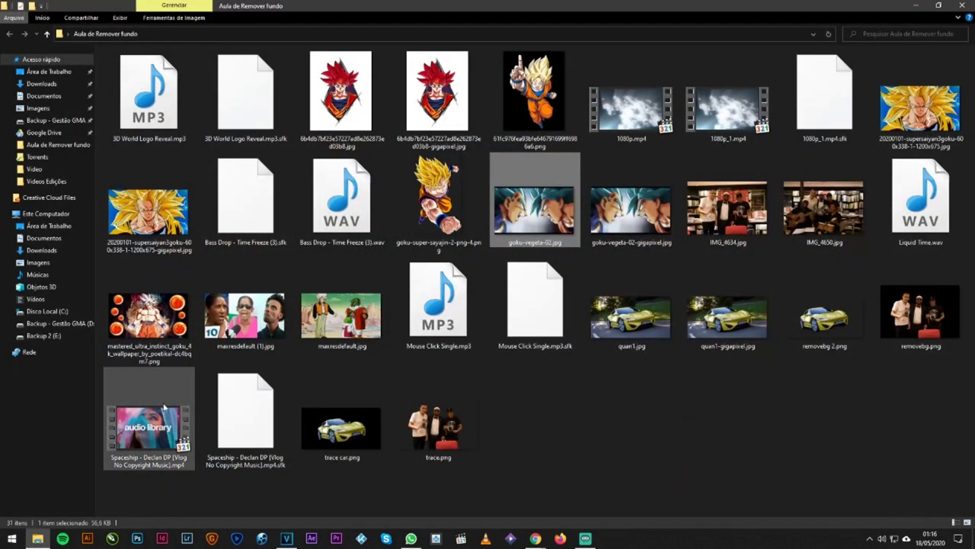
{"action": "double_click", "coordinate": [652, 323]}
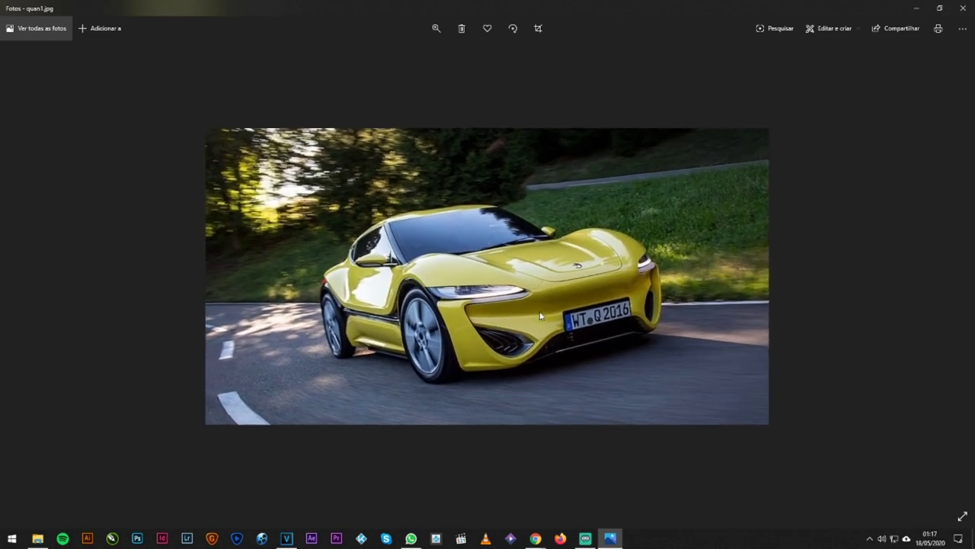
{"action": "scroll", "coordinate": [540, 311], "scroll_direction": "up", "scroll_amount": 3}
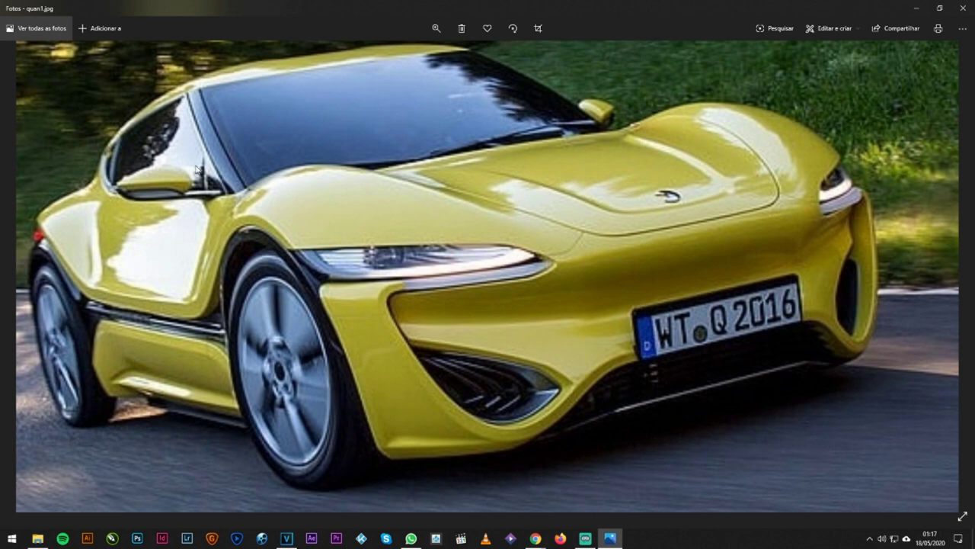
{"action": "scroll", "coordinate": [521, 274], "scroll_direction": "down", "scroll_amount": 5}
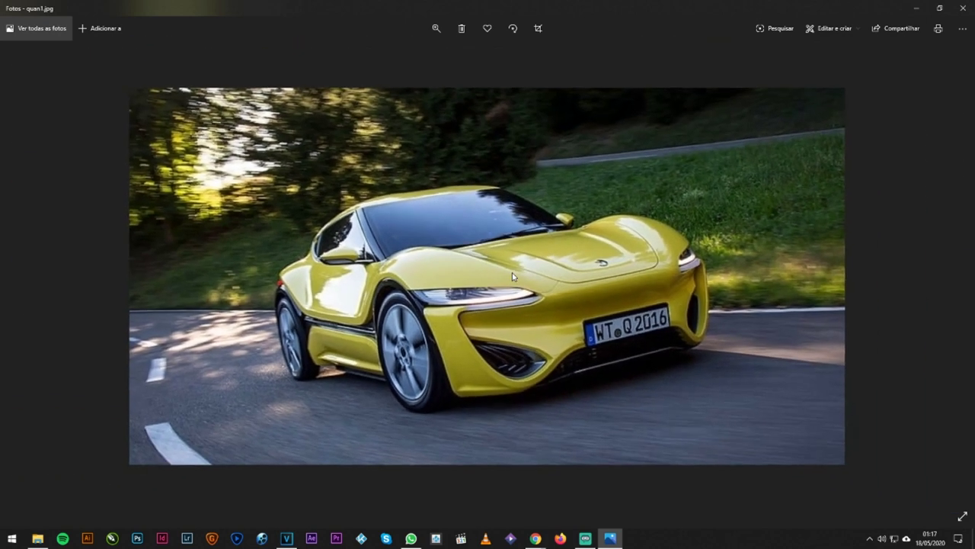
{"action": "key", "text": "Right"}
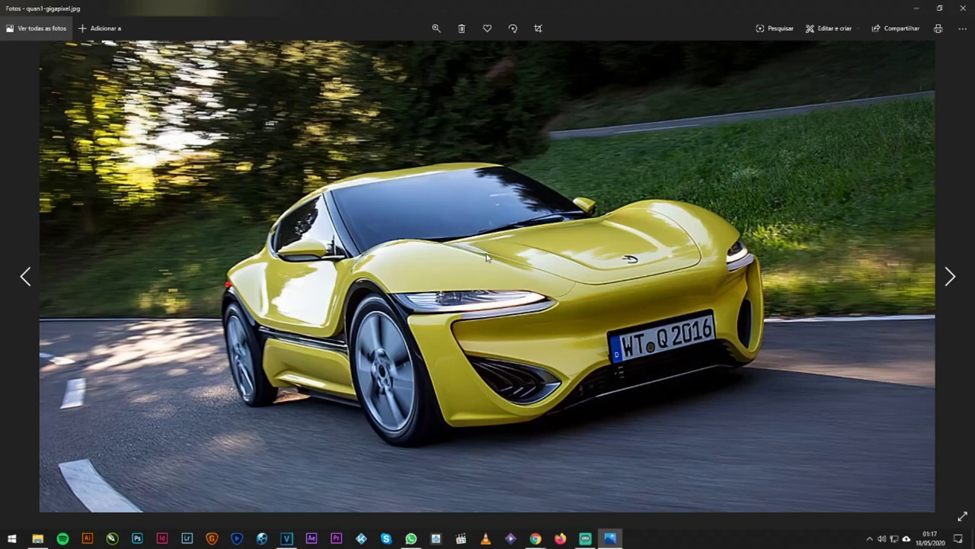
{"action": "scroll", "coordinate": [486, 257], "scroll_direction": "up", "scroll_amount": 1}
{"action": "scroll", "coordinate": [485, 257], "scroll_direction": "down", "scroll_amount": 2}
{"action": "scroll", "coordinate": [485, 259], "scroll_direction": "up", "scroll_amount": 2}
{"action": "scroll", "coordinate": [487, 262], "scroll_direction": "up", "scroll_amount": 1}
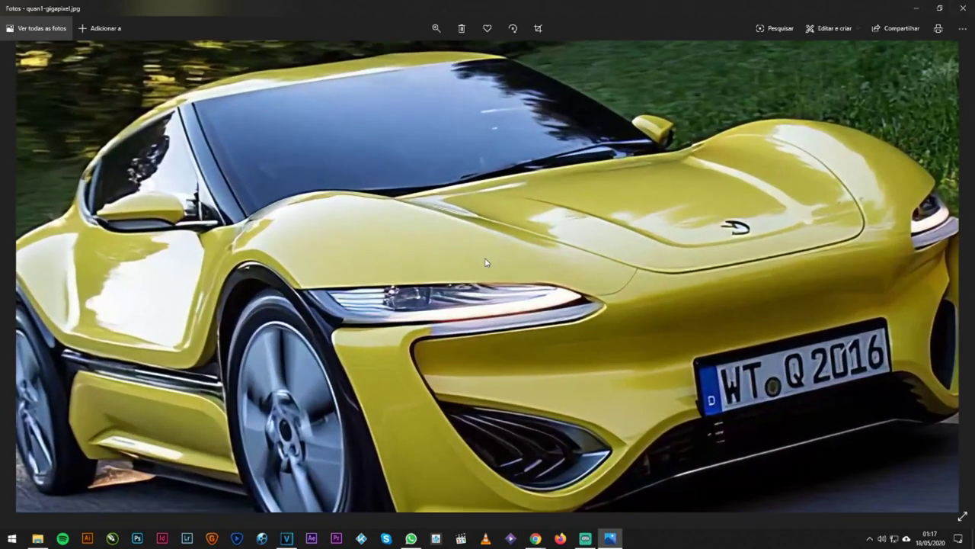
{"action": "mouse_move", "coordinate": [350, 230]}
{"action": "left_mouse_down"}
{"action": "mouse_move", "coordinate": [432, 239]}
{"action": "mouse_move", "coordinate": [458, 303]}
{"action": "mouse_move", "coordinate": [328, 175]}
{"action": "left_mouse_up"}
{"action": "left_click_drag", "start_coordinate": [542, 250], "coordinate": [405, 308]}
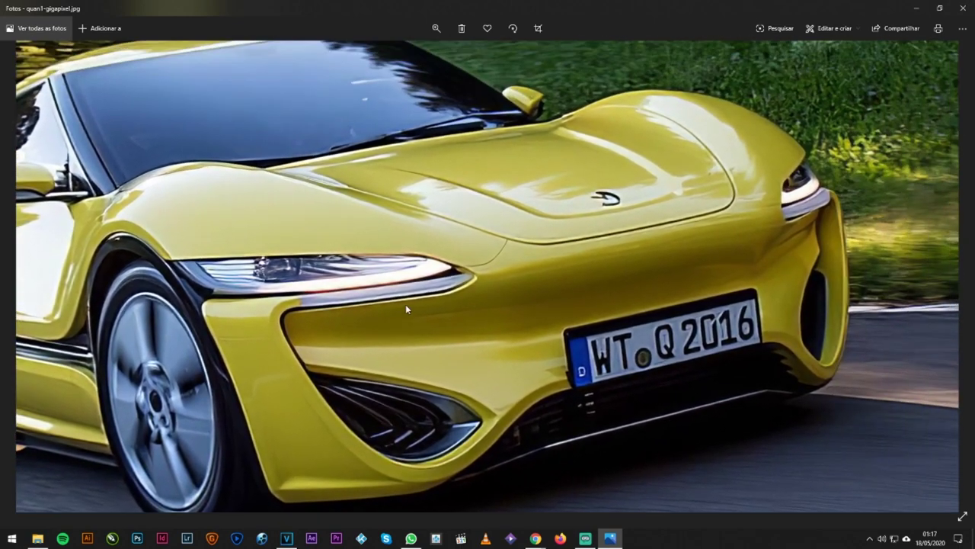
{"action": "scroll", "coordinate": [405, 309], "scroll_direction": "down", "scroll_amount": 2}
{"action": "scroll", "coordinate": [398, 264], "scroll_direction": "down", "scroll_amount": 2}
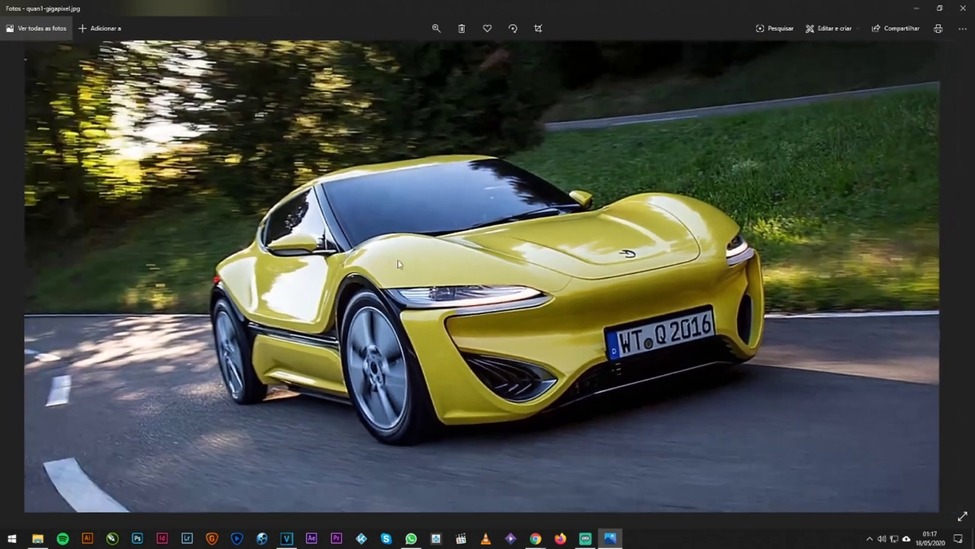
{"action": "left_click", "coordinate": [962, 8]}
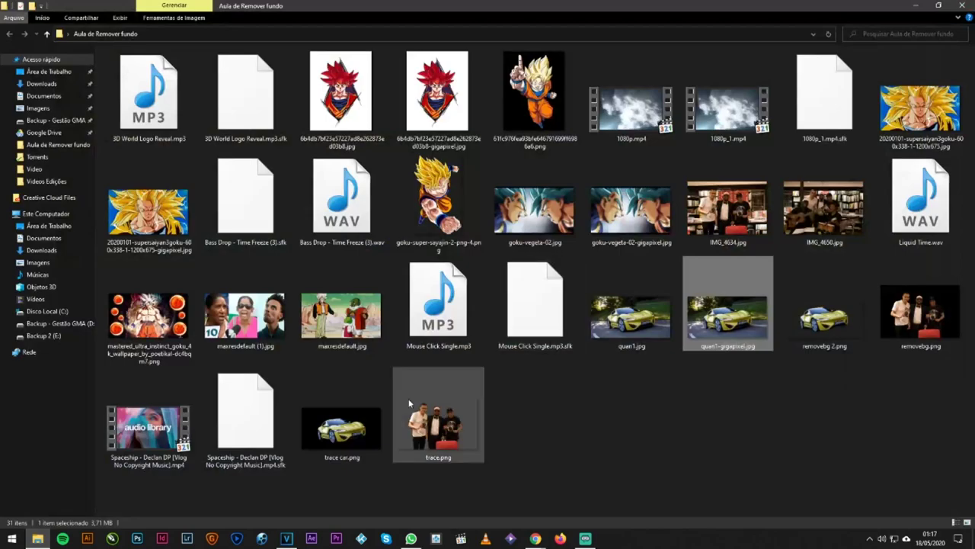
{"action": "mouse_move", "coordinate": [536, 539]}
{"action": "left_click", "coordinate": [645, 492]}
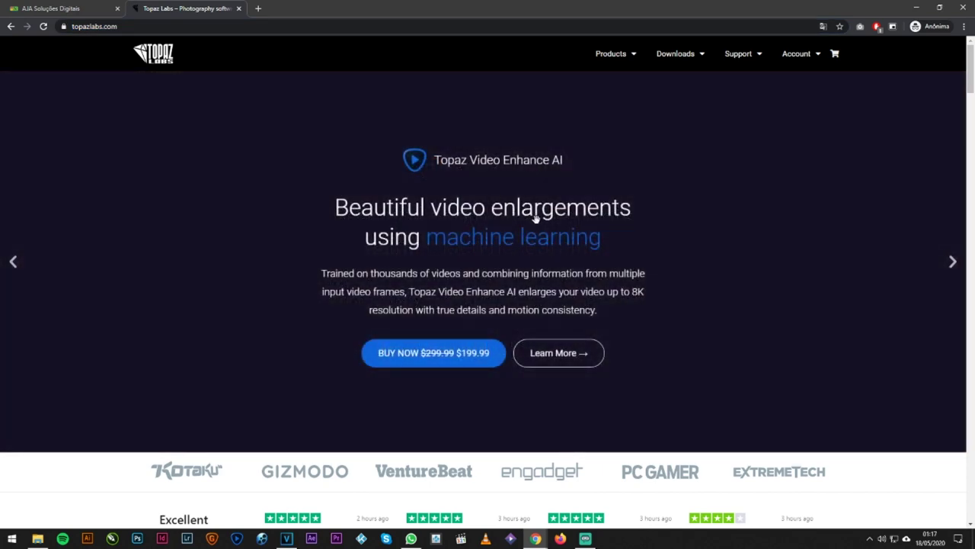
Sweep the Topaz Studio before/after slider, then scroll to the Mask AI, Adjust AI and Denoise AI cards.
{"action": "scroll", "coordinate": [533, 211], "scroll_direction": "down", "scroll_amount": 3}
{"action": "scroll", "coordinate": [538, 226], "scroll_direction": "down", "scroll_amount": 3}
{"action": "scroll", "coordinate": [549, 237], "scroll_direction": "down", "scroll_amount": 4}
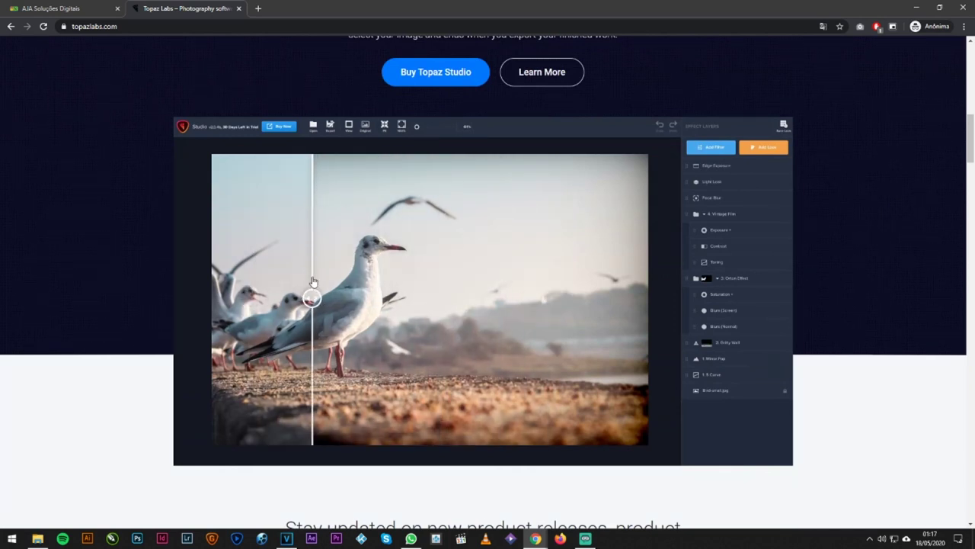
{"action": "left_click_drag", "start_coordinate": [302, 296], "coordinate": [541, 290]}
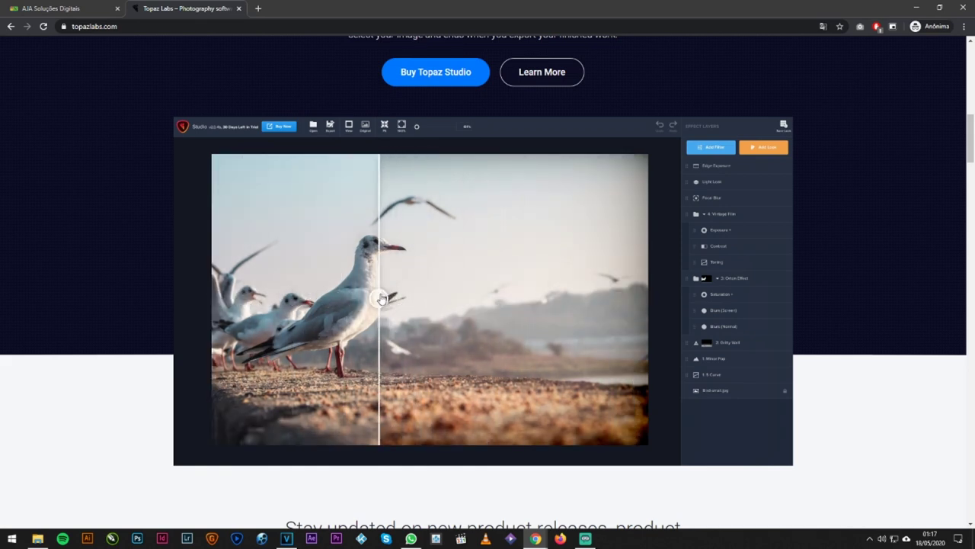
{"action": "scroll", "coordinate": [479, 305], "scroll_direction": "down", "scroll_amount": 4}
{"action": "scroll", "coordinate": [492, 308], "scroll_direction": "down", "scroll_amount": 3}
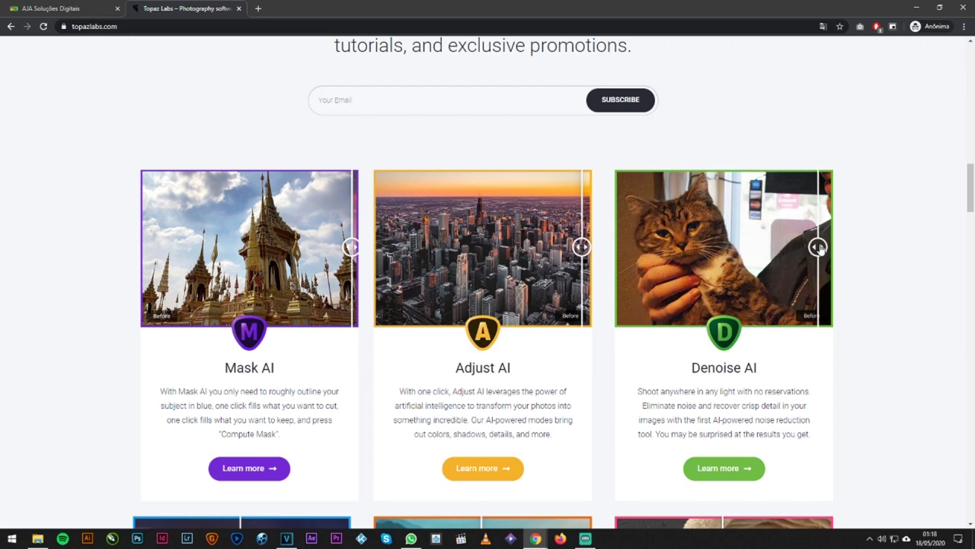
Scroll past the Sharpen AI, Gigapixel AI and JPEG to RAW cards to Video Enhance AI.
{"action": "scroll", "coordinate": [644, 328], "scroll_direction": "down", "scroll_amount": 4}
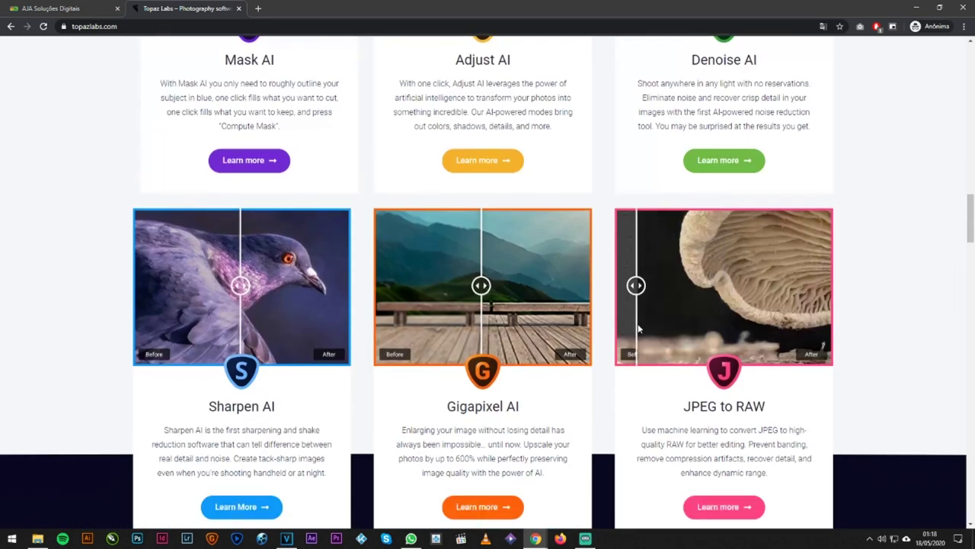
{"action": "scroll", "coordinate": [288, 293], "scroll_direction": "down", "scroll_amount": 1}
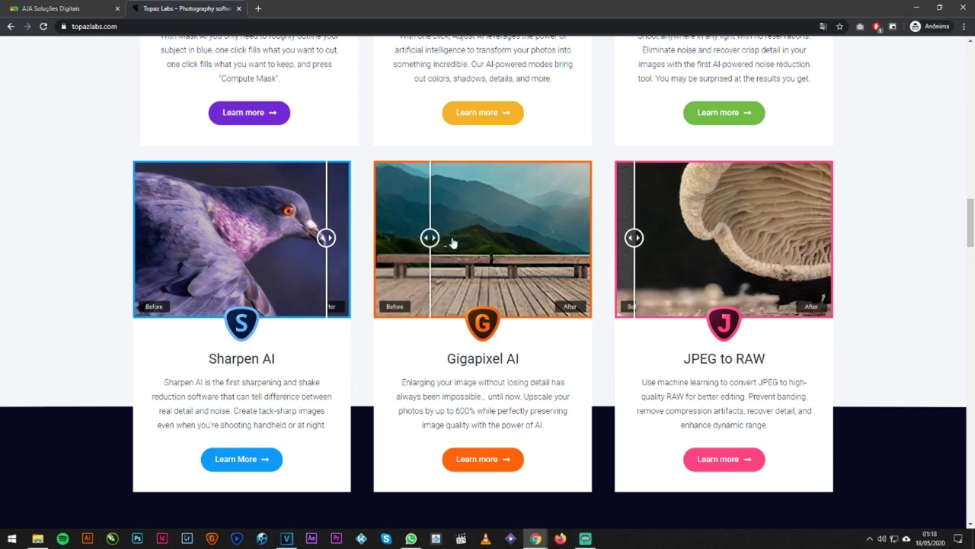
{"action": "scroll", "coordinate": [542, 241], "scroll_direction": "down", "scroll_amount": 2}
{"action": "scroll", "coordinate": [562, 203], "scroll_direction": "up", "scroll_amount": 1}
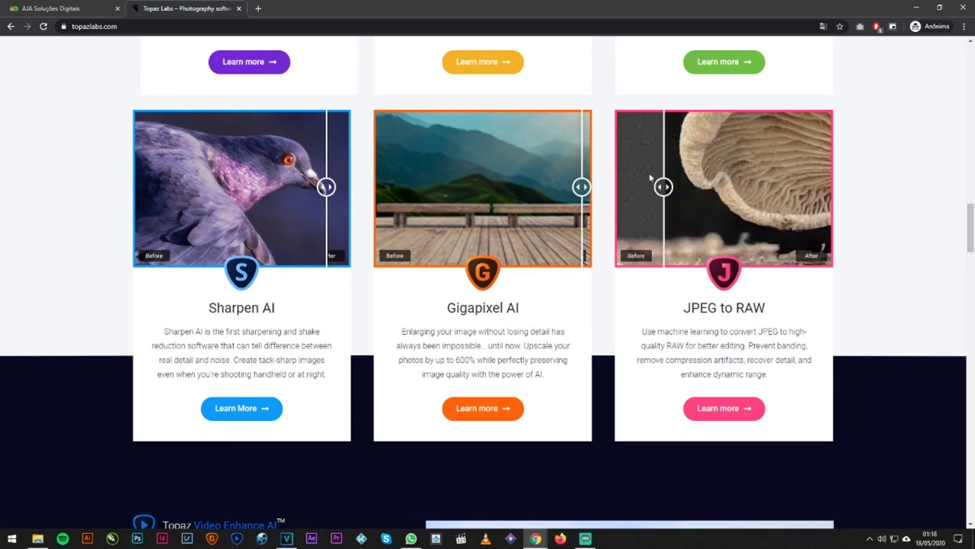
{"action": "scroll", "coordinate": [663, 191], "scroll_direction": "down", "scroll_amount": 3}
{"action": "scroll", "coordinate": [533, 210], "scroll_direction": "down", "scroll_amount": 1}
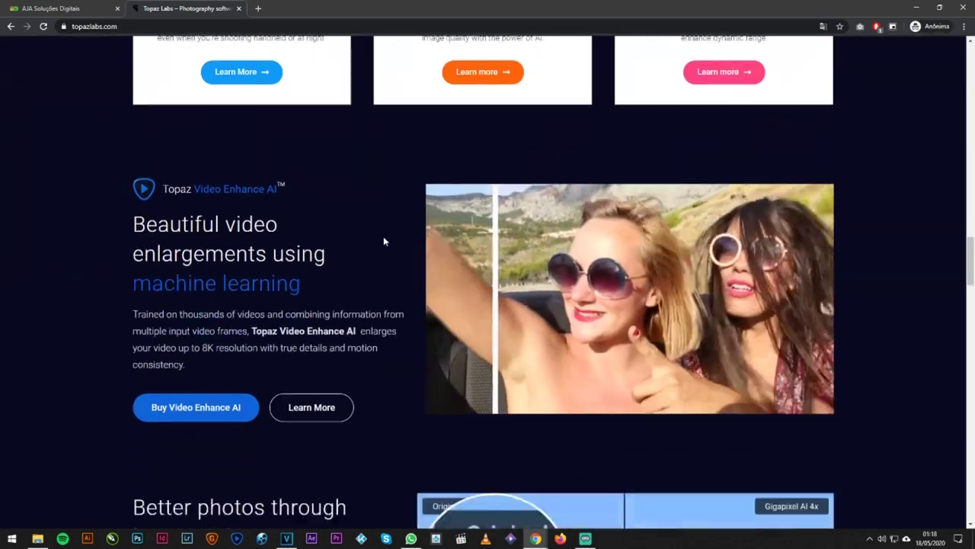
Restart the Video Enhance AI demo and jump to its 4X golden dome comparison near 00:16.
{"action": "scroll", "coordinate": [458, 236], "scroll_direction": "down", "scroll_amount": 1}
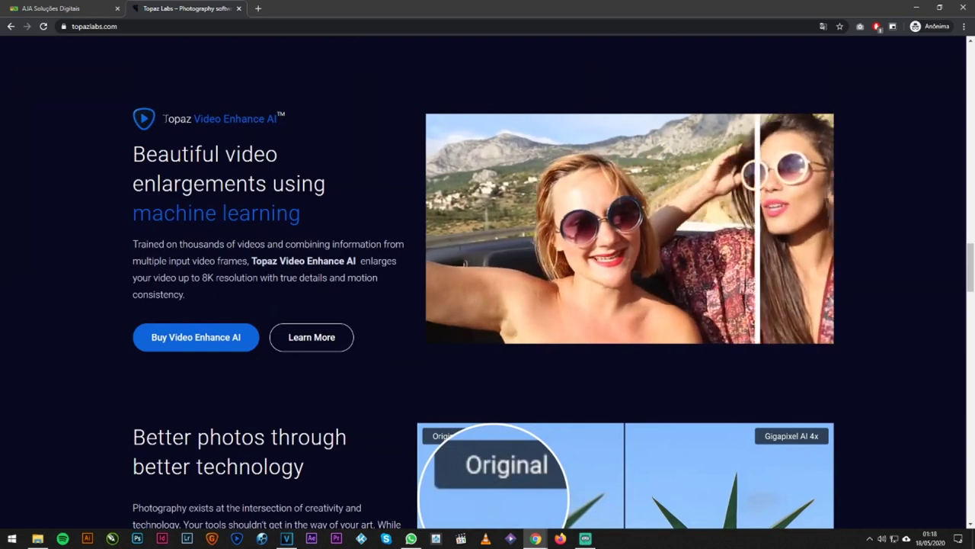
{"action": "left_click_drag", "start_coordinate": [161, 119], "coordinate": [286, 120]}
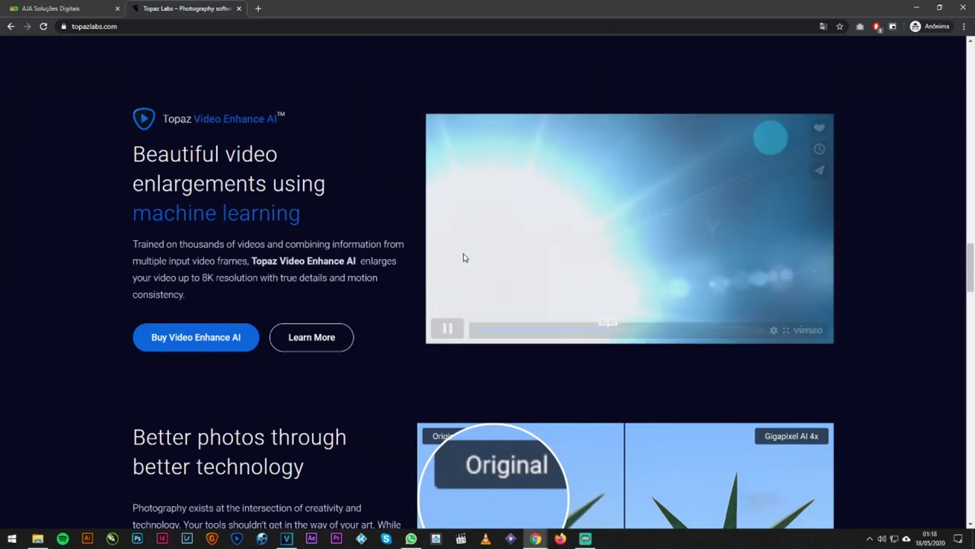
{"action": "left_click_drag", "start_coordinate": [608, 318], "coordinate": [505, 335]}
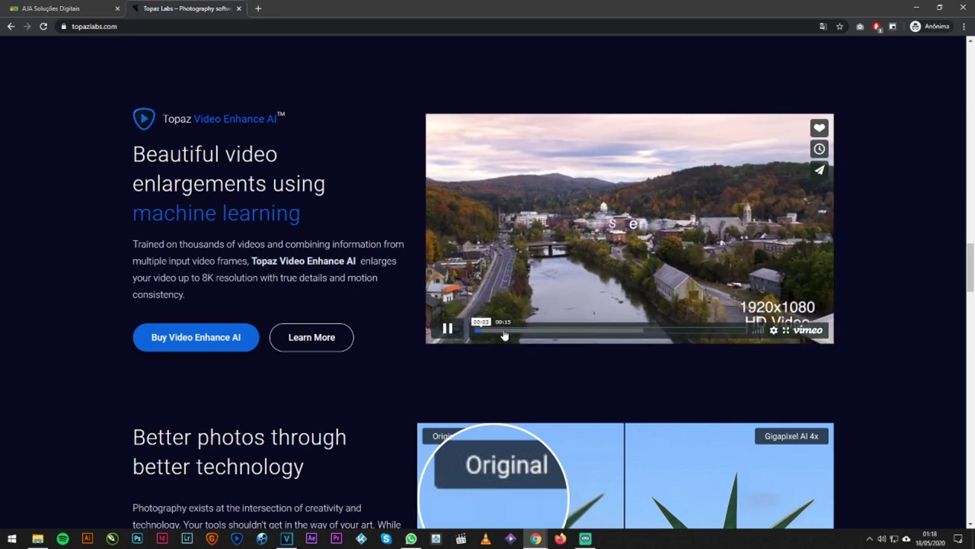
{"action": "left_click", "coordinate": [506, 335]}
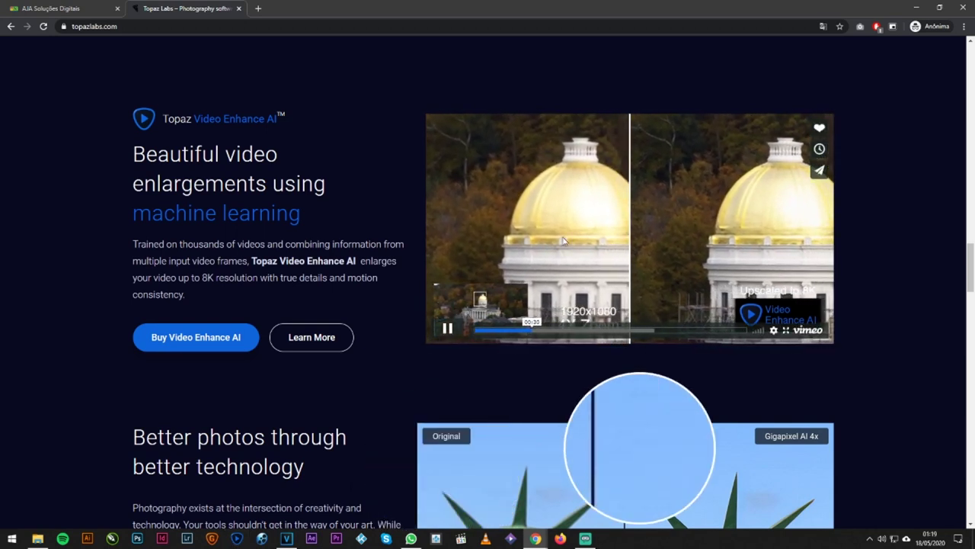
{"action": "scroll", "coordinate": [371, 382], "scroll_direction": "down", "scroll_amount": 2}
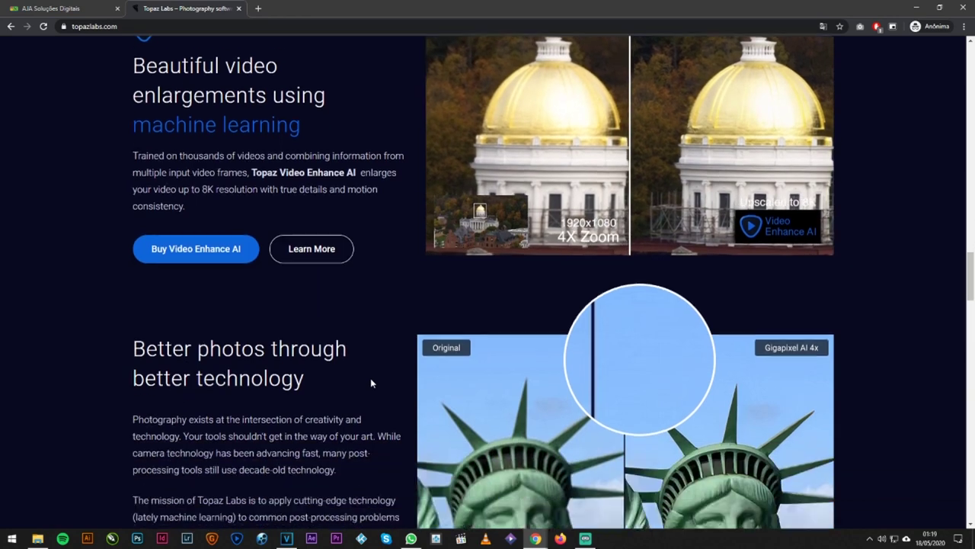
Scroll past the Better photos, HDR and interview sections, then switch to the AJA Soluções Digitais site.
{"action": "scroll", "coordinate": [370, 381], "scroll_direction": "down", "scroll_amount": 2}
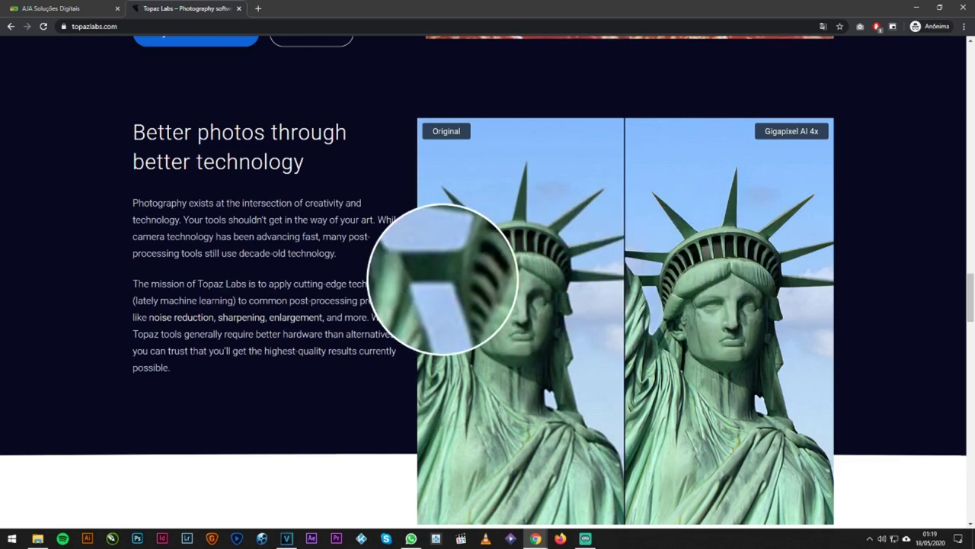
{"action": "scroll", "coordinate": [508, 257], "scroll_direction": "down", "scroll_amount": 4}
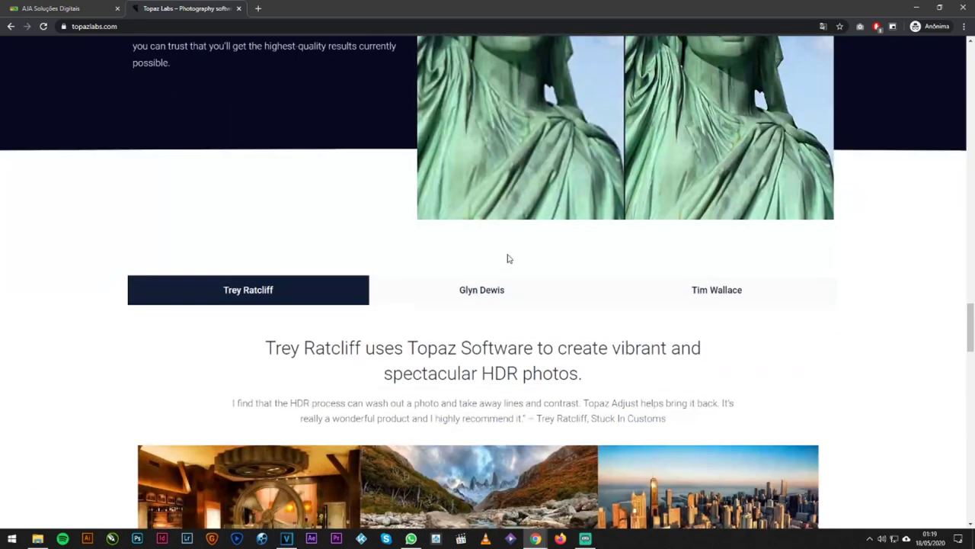
{"action": "scroll", "coordinate": [505, 262], "scroll_direction": "down", "scroll_amount": 3}
{"action": "scroll", "coordinate": [505, 256], "scroll_direction": "down", "scroll_amount": 3}
{"action": "scroll", "coordinate": [504, 256], "scroll_direction": "down", "scroll_amount": 6}
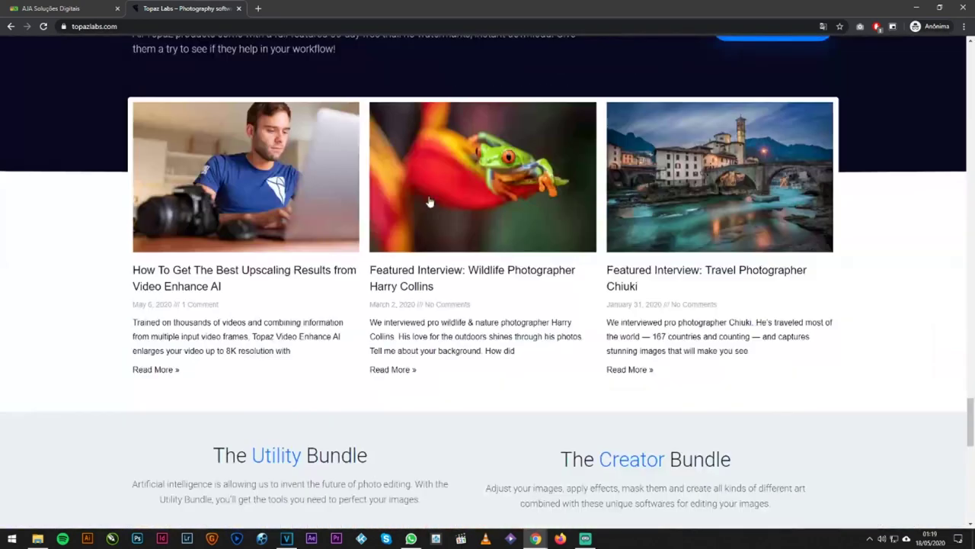
{"action": "left_click", "coordinate": [74, 9]}
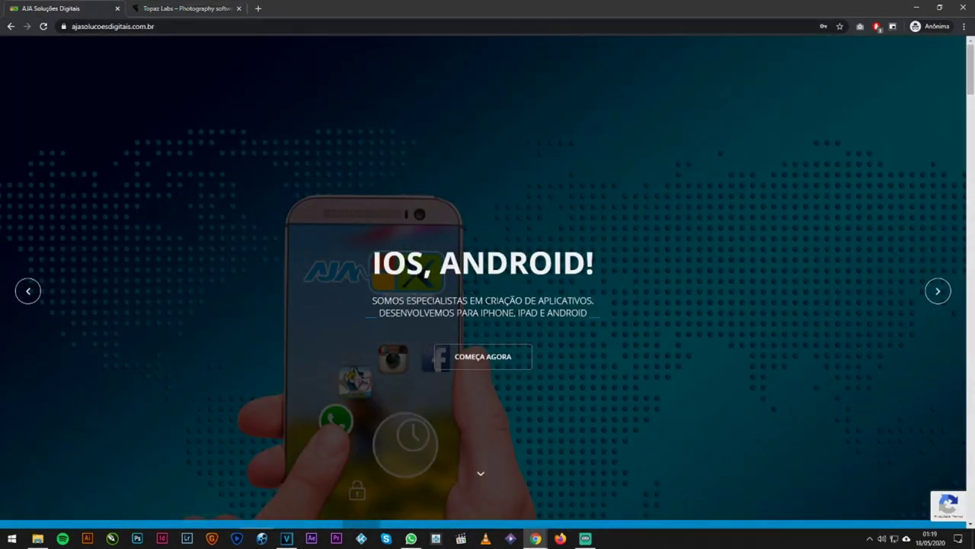